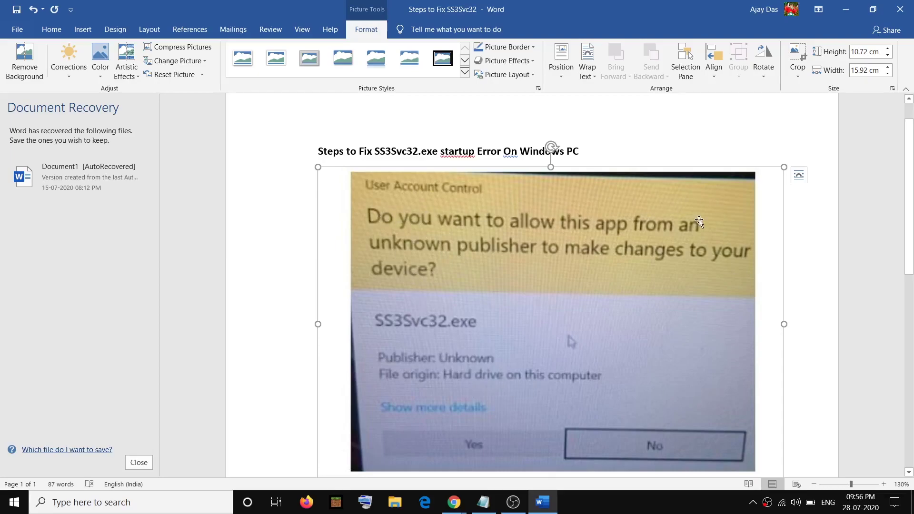
Select the docs.microsoft.com Autoruns download URL in the first bullet step of the Word document.
{"action": "scroll", "coordinate": [563, 346], "scroll_direction": "down", "scroll_amount": 3}
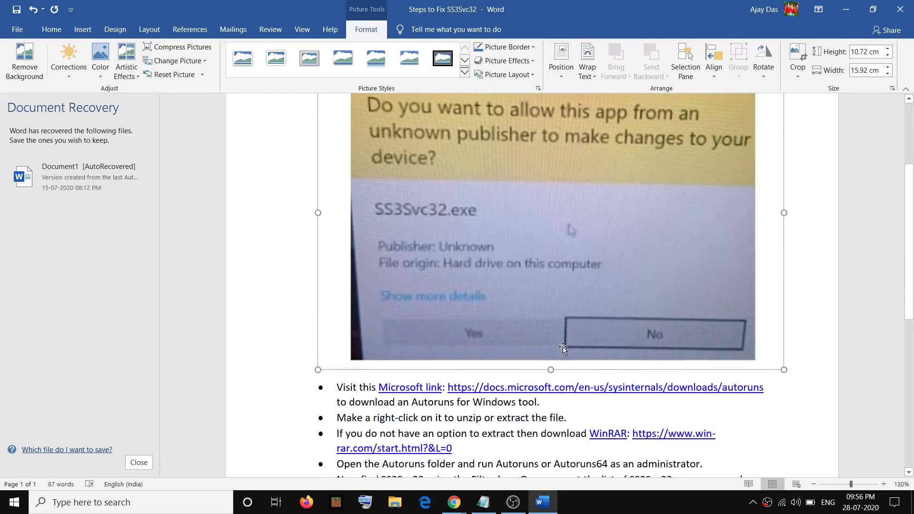
{"action": "scroll", "coordinate": [562, 346], "scroll_direction": "down", "scroll_amount": 3}
{"action": "left_click", "coordinate": [772, 314]}
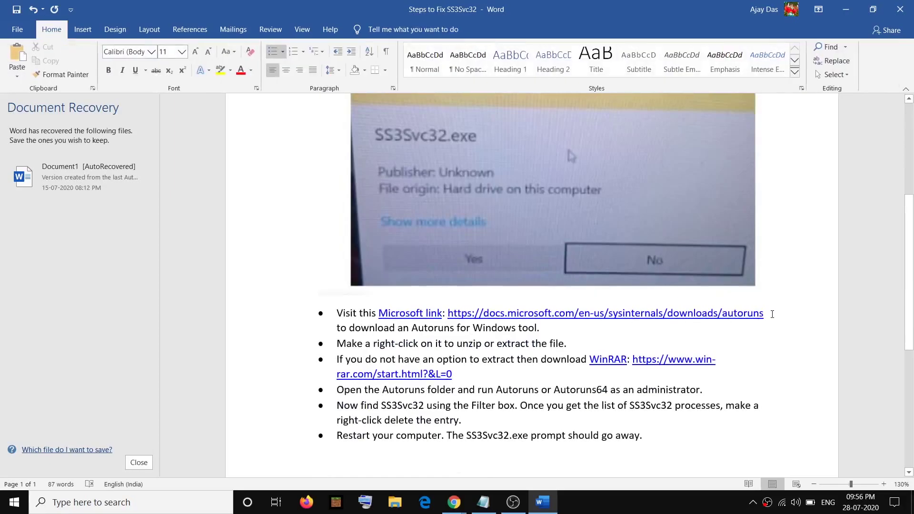
{"action": "left_click_drag", "start_coordinate": [774, 314], "coordinate": [683, 314]}
{"action": "key", "text": "ctrl+c"}
{"action": "left_click_drag", "start_coordinate": [594, 314], "coordinate": [594, 314]}
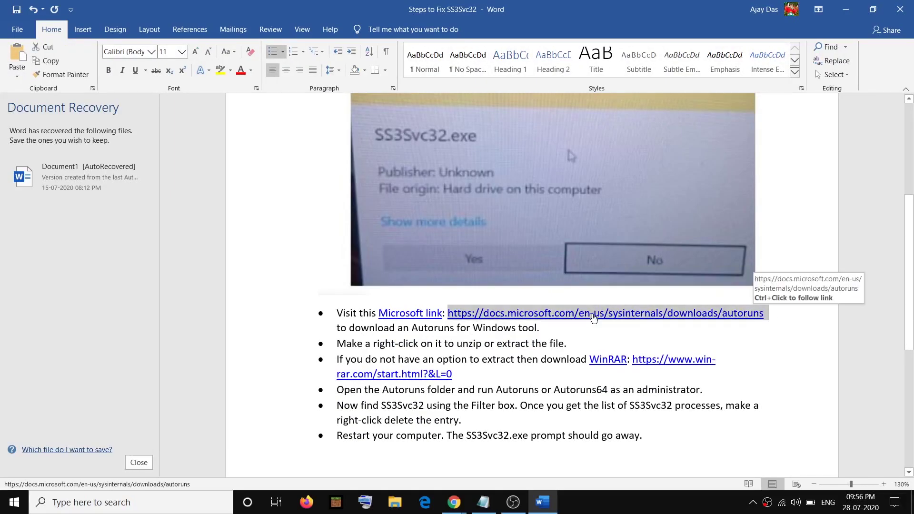
Load the Autoruns for Windows page in a new Chrome tab from the copied URL.
{"action": "mouse_move", "coordinate": [459, 503]}
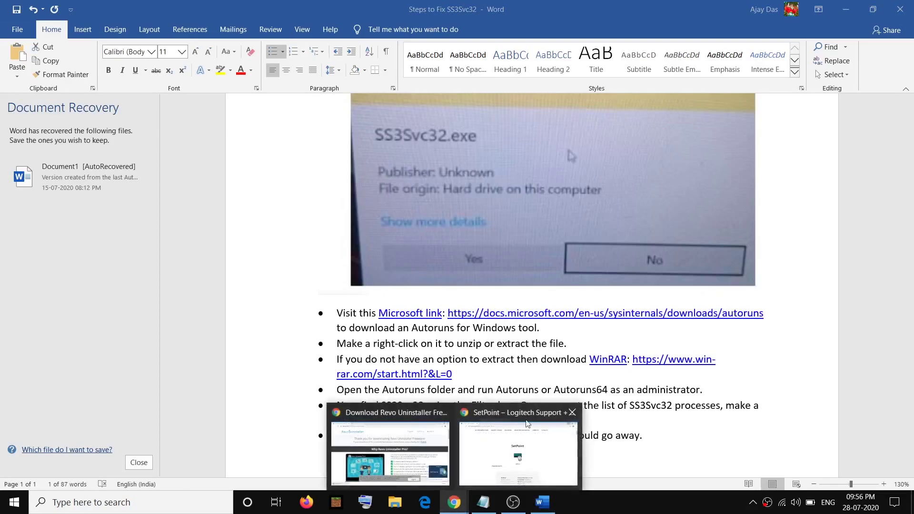
{"action": "left_click", "coordinate": [518, 450]}
{"action": "left_click", "coordinate": [161, 10]}
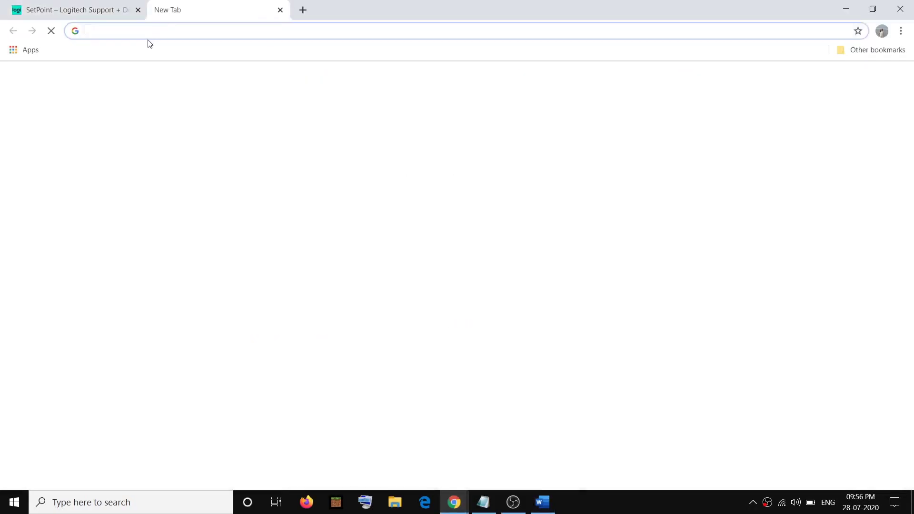
{"action": "key", "text": "ctrl+v"}
{"action": "key", "text": "Return"}
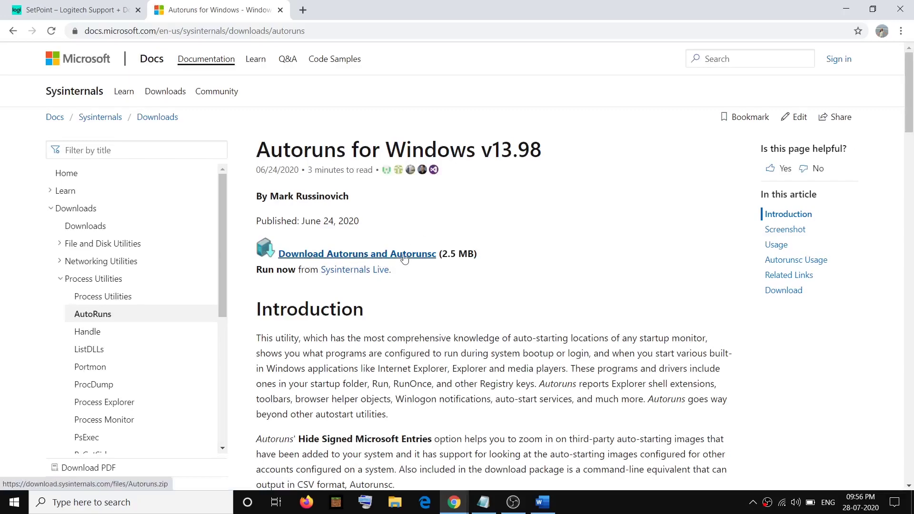
Download Autoruns.zip (Autoruns and Autorunsc) and show it in its Downloads folder.
{"action": "left_click", "coordinate": [367, 257]}
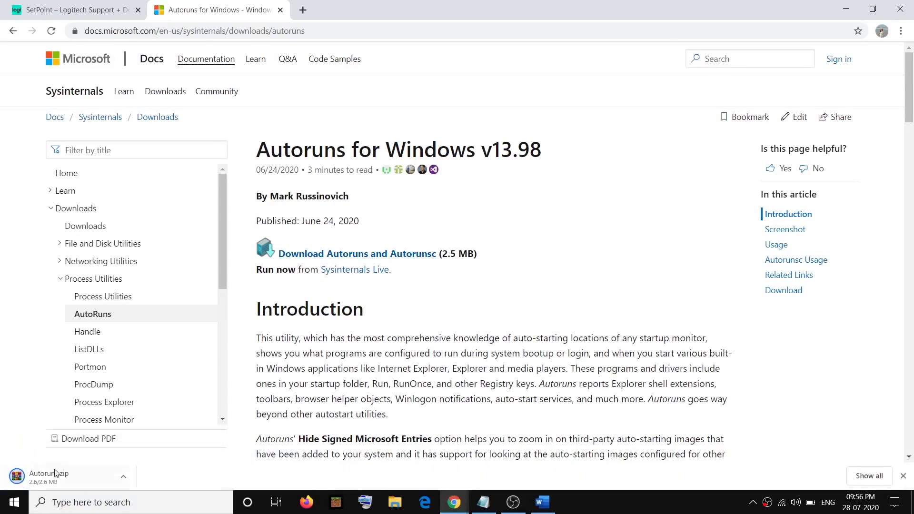
{"action": "left_click", "coordinate": [124, 476]}
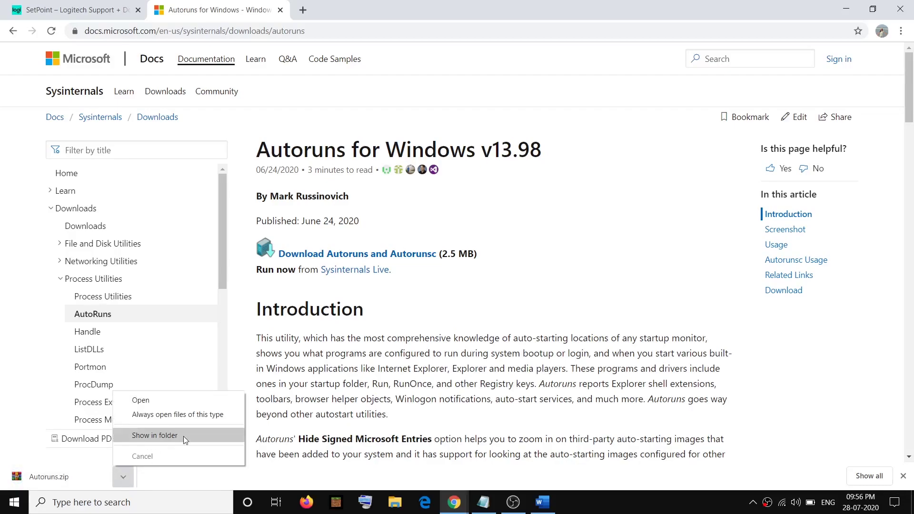
{"action": "left_click", "coordinate": [168, 436]}
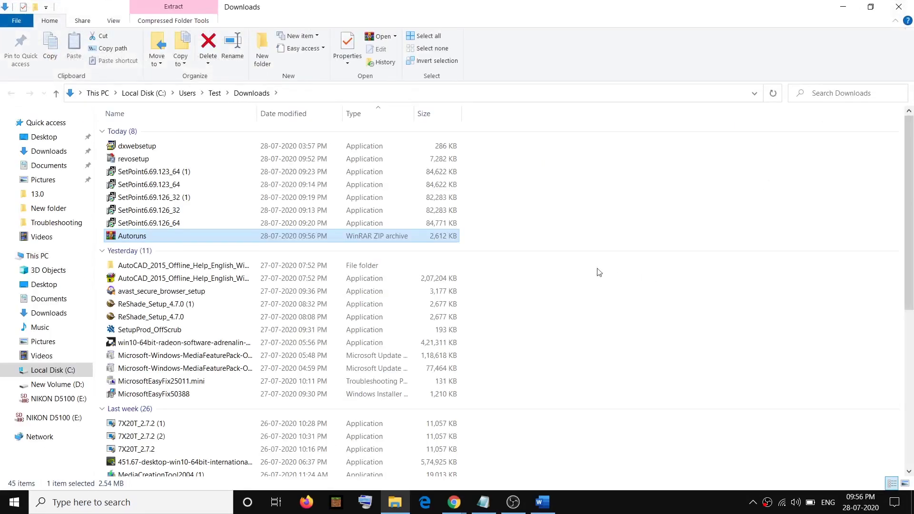
Check Autoruns.zip's extract options, then select the WinRAR download URL in the Word steps.
{"action": "right_click", "coordinate": [137, 238]}
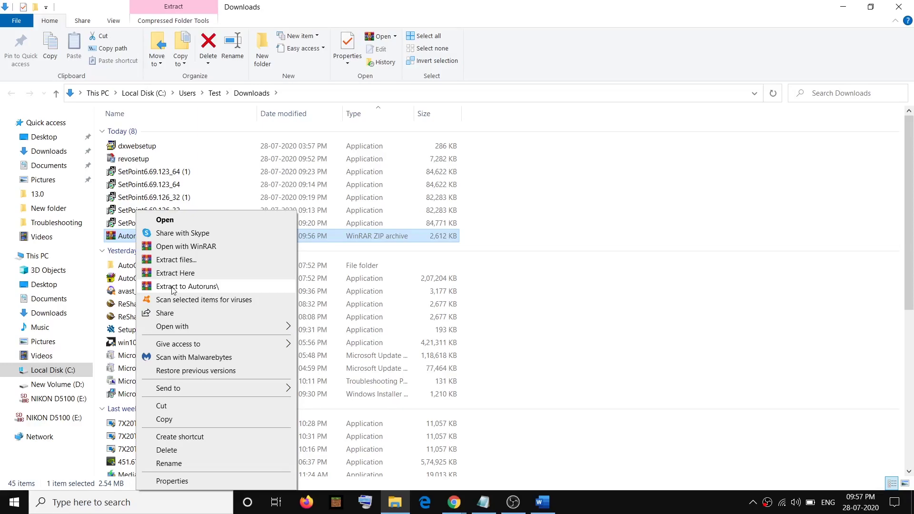
{"action": "left_click", "coordinate": [542, 502]}
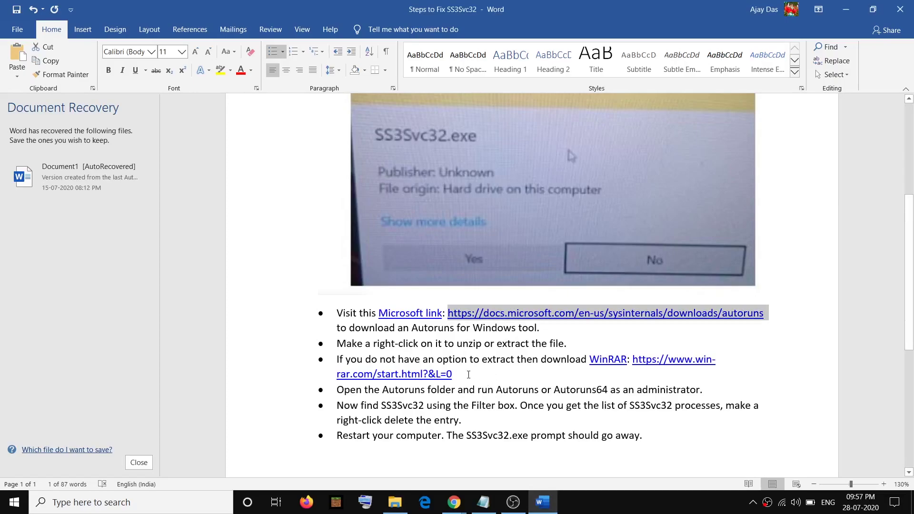
{"action": "left_click_drag", "start_coordinate": [468, 375], "coordinate": [640, 366]}
{"action": "key", "text": "ctrl+c"}
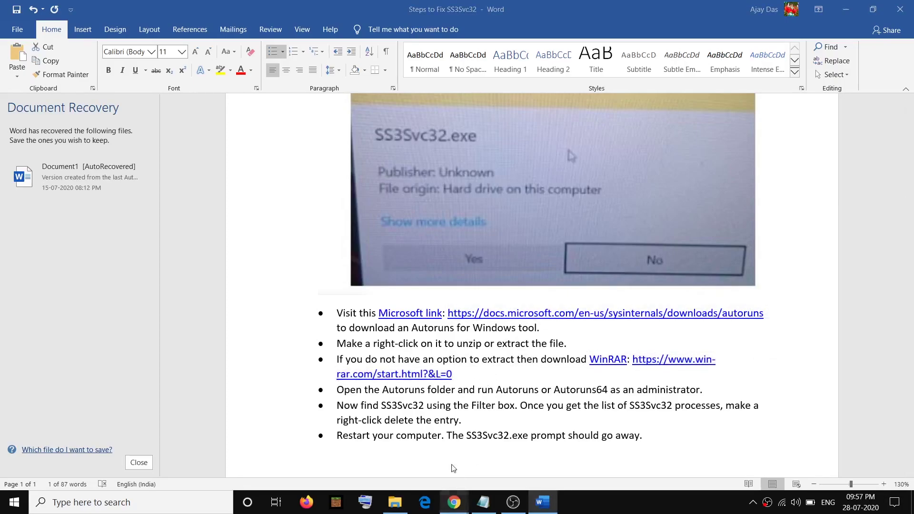
{"action": "mouse_move", "coordinate": [454, 502]}
{"action": "left_click", "coordinate": [515, 476]}
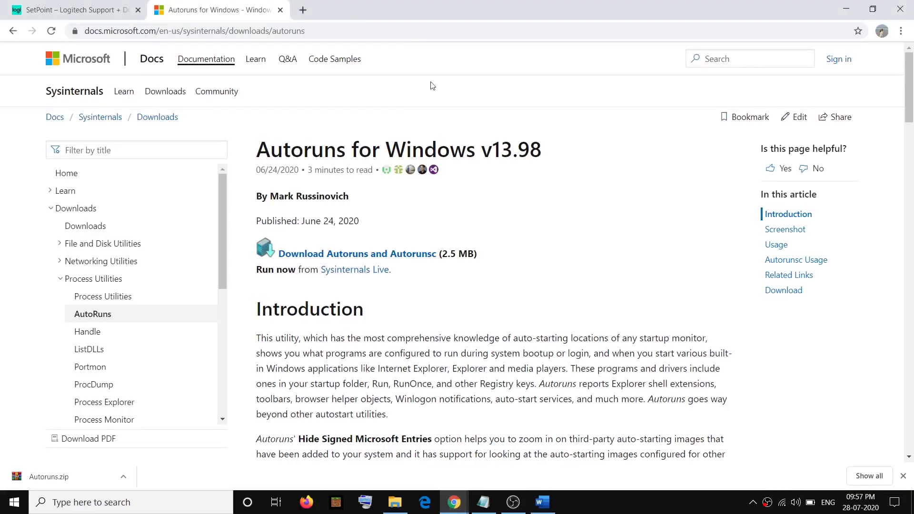
Load the WinRAR 5.91 download page in a new Chrome tab from the pasted URL.
{"action": "left_click", "coordinate": [303, 10]}
{"action": "key", "text": "ctrl+v"}
{"action": "key", "text": "Return"}
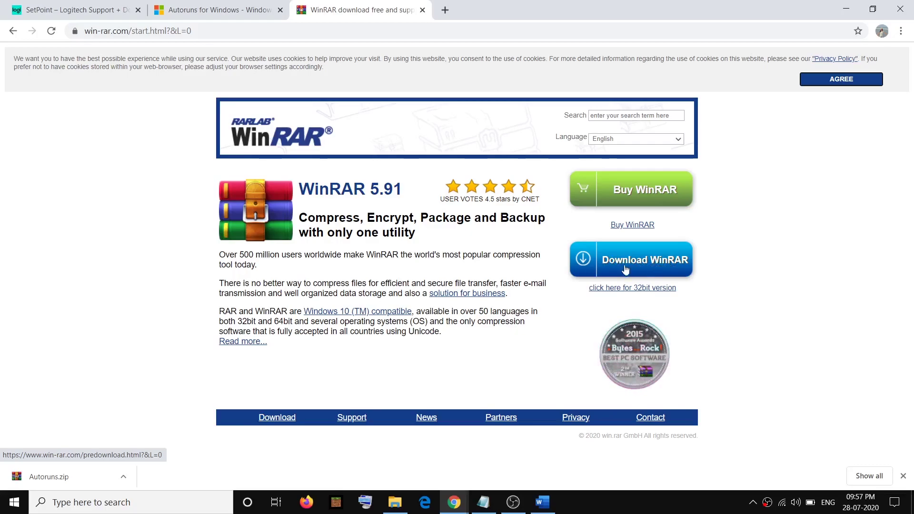
{"action": "left_click", "coordinate": [395, 502]}
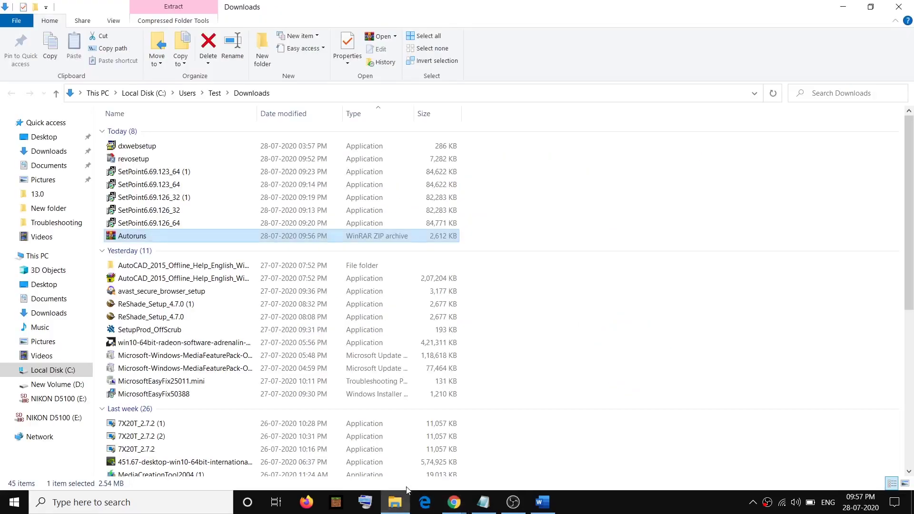
Extract Autoruns.zip to an Autoruns folder and open that folder.
{"action": "right_click", "coordinate": [136, 239]}
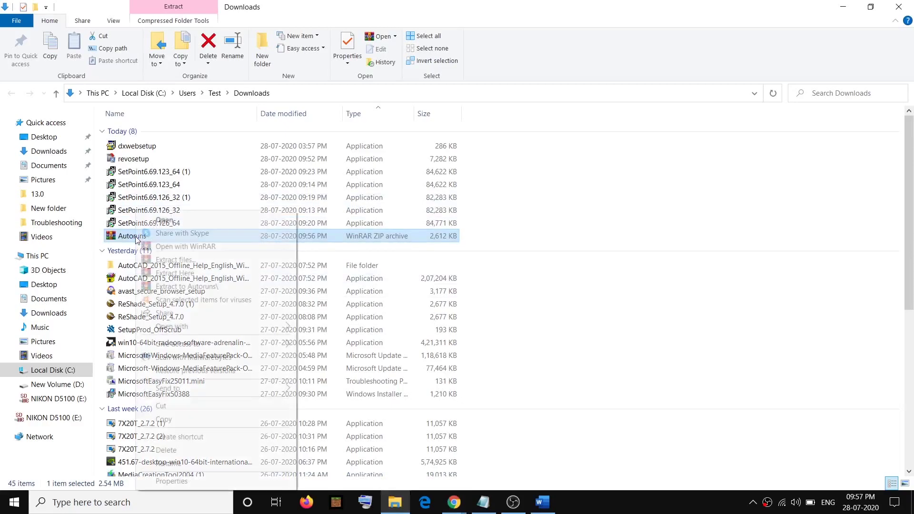
{"action": "left_click", "coordinate": [203, 289]}
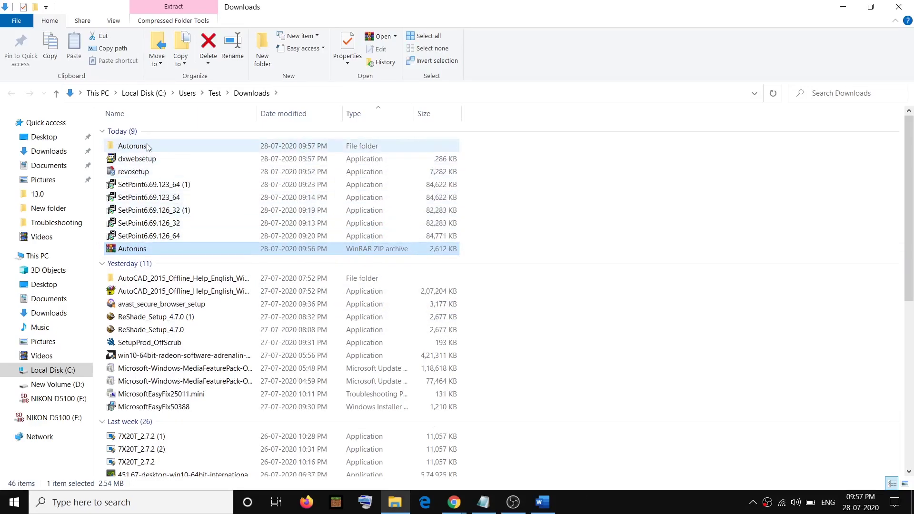
{"action": "left_click", "coordinate": [121, 150]}
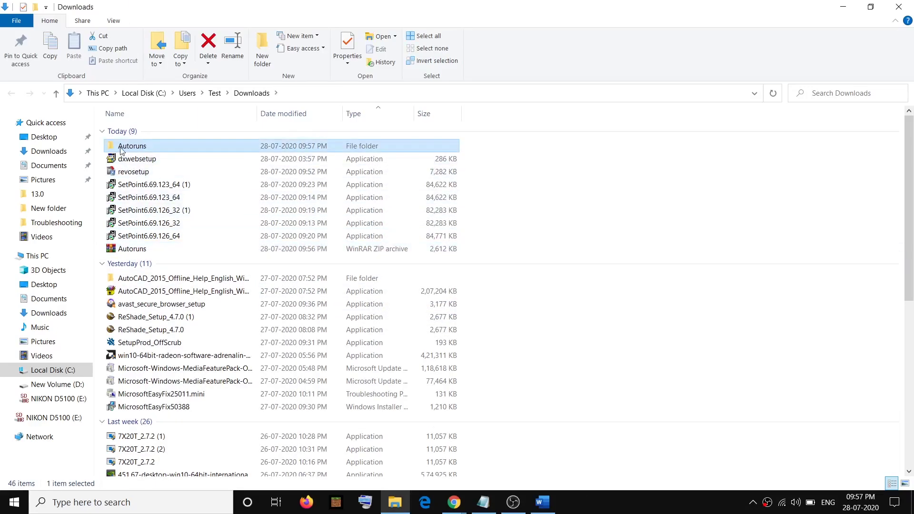
{"action": "double_click", "coordinate": [148, 150]}
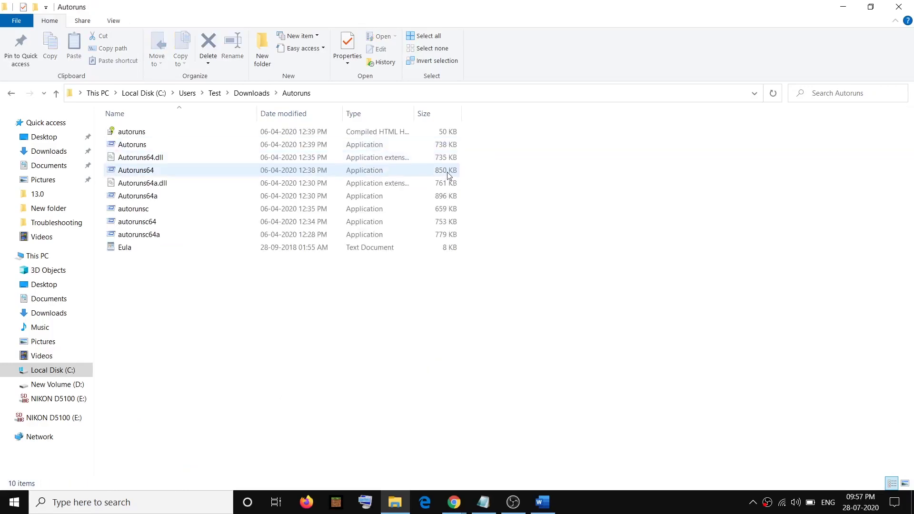
Check the fourth Word step naming Autoruns and Autoruns64, then minimize Word.
{"action": "left_click", "coordinate": [535, 501]}
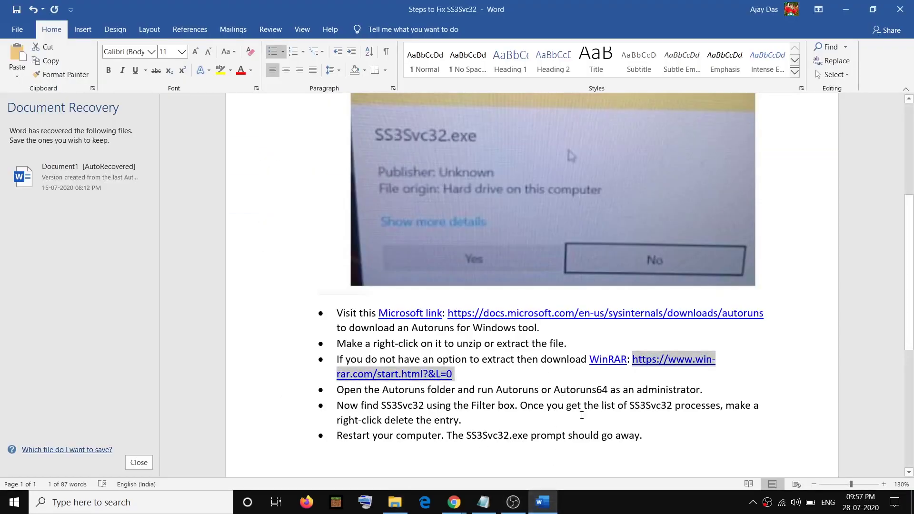
{"action": "scroll", "coordinate": [531, 404], "scroll_direction": "down", "scroll_amount": 1}
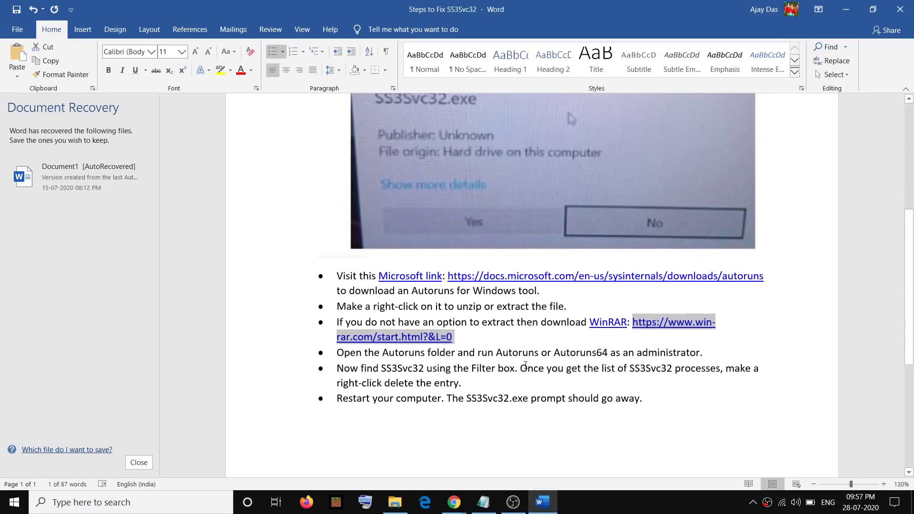
{"action": "double_click", "coordinate": [503, 353]}
{"action": "left_click_drag", "start_coordinate": [561, 353], "coordinate": [602, 352]}
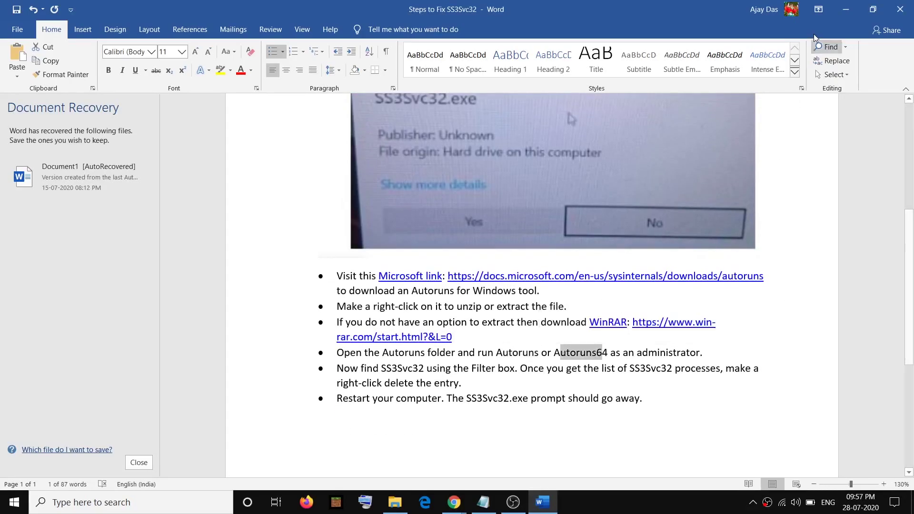
{"action": "left_click", "coordinate": [851, 10]}
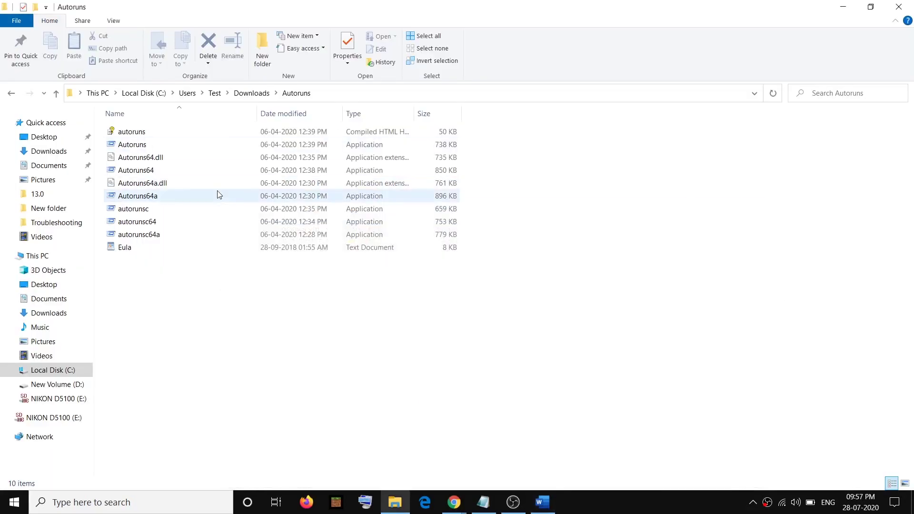
Run Autoruns64 from the Autoruns folder as administrator.
{"action": "left_click", "coordinate": [132, 172]}
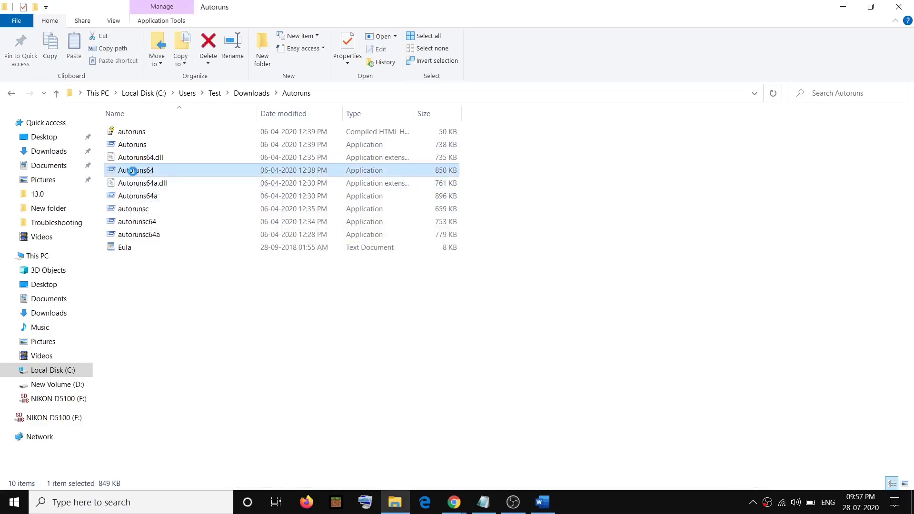
{"action": "right_click", "coordinate": [134, 174]}
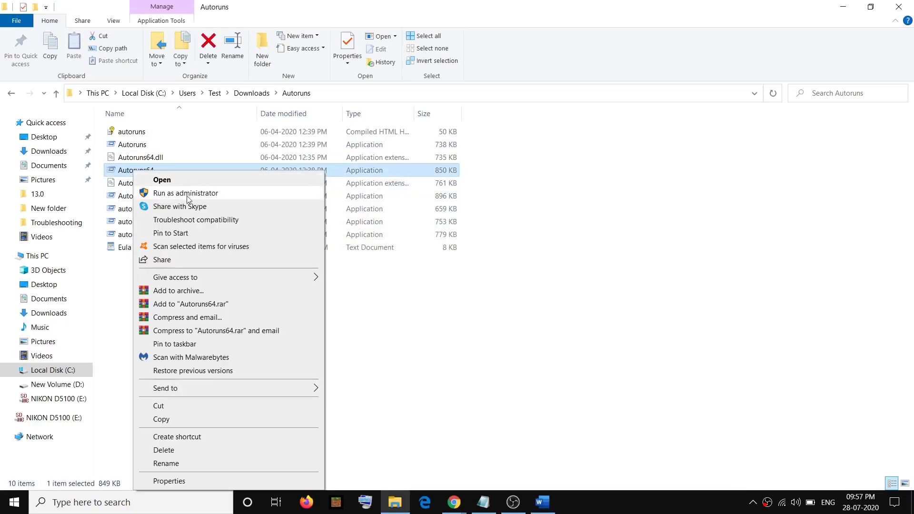
{"action": "left_click", "coordinate": [142, 179]}
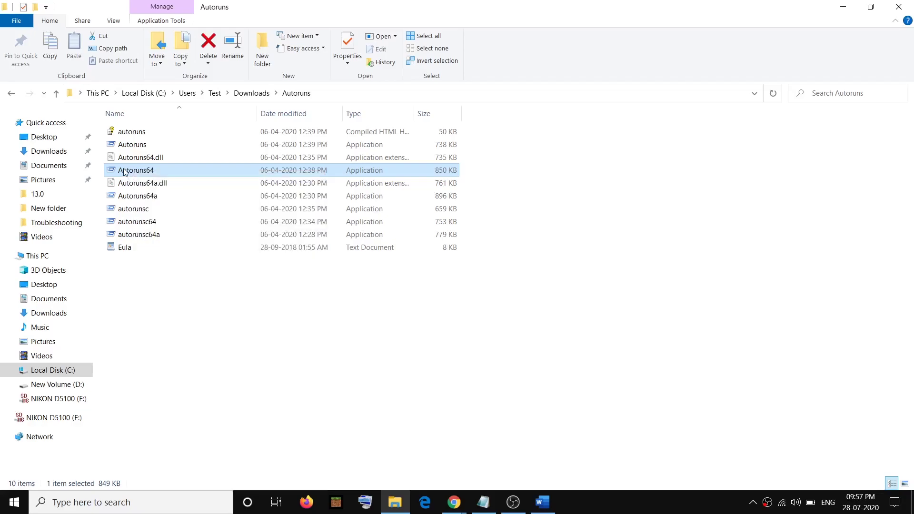
{"action": "right_click", "coordinate": [144, 175]}
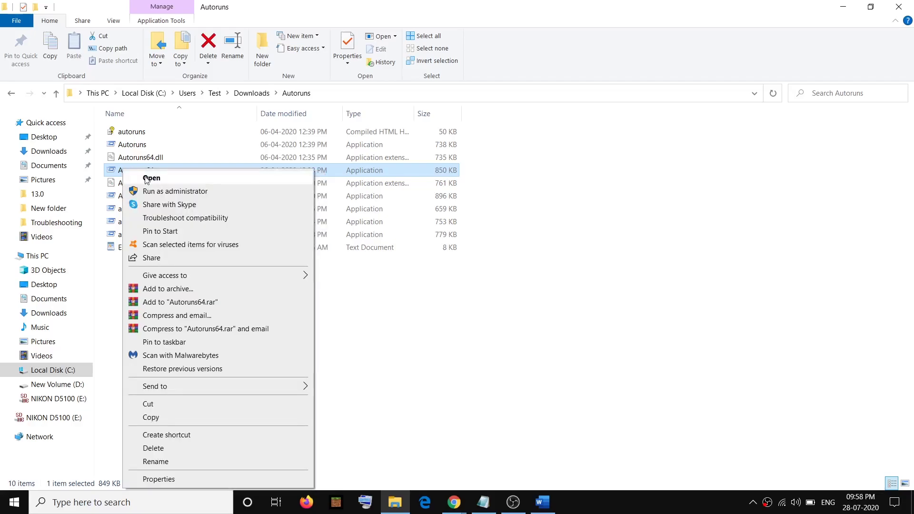
{"action": "left_click", "coordinate": [171, 193]}
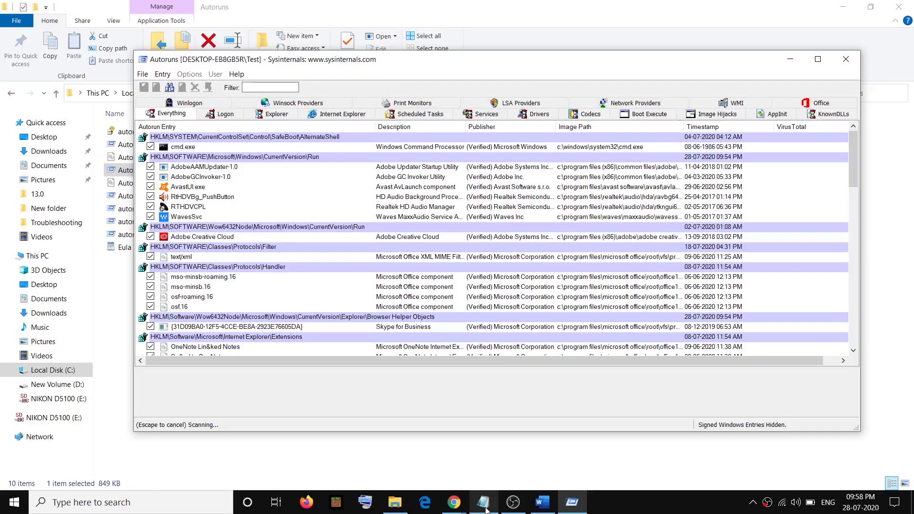
Copy 'SS3Svc32' from the fifth bullet in Word, then minimize Word.
{"action": "left_click", "coordinate": [483, 504]}
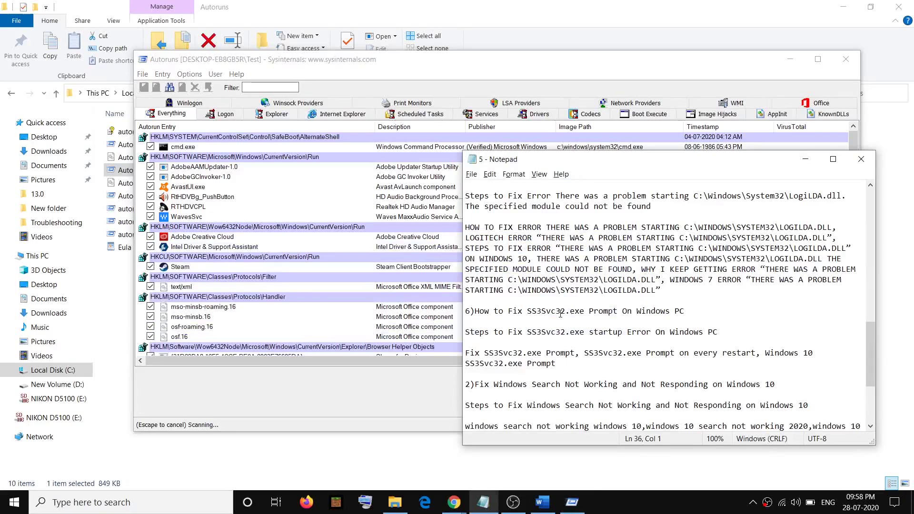
{"action": "left_click", "coordinate": [352, 77]}
{"action": "left_click", "coordinate": [547, 505]}
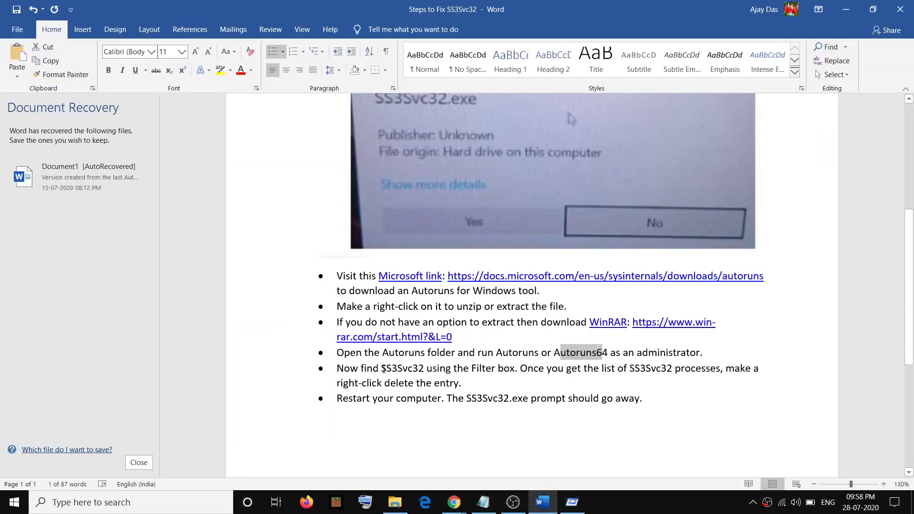
{"action": "left_click_drag", "start_coordinate": [382, 368], "coordinate": [422, 370]}
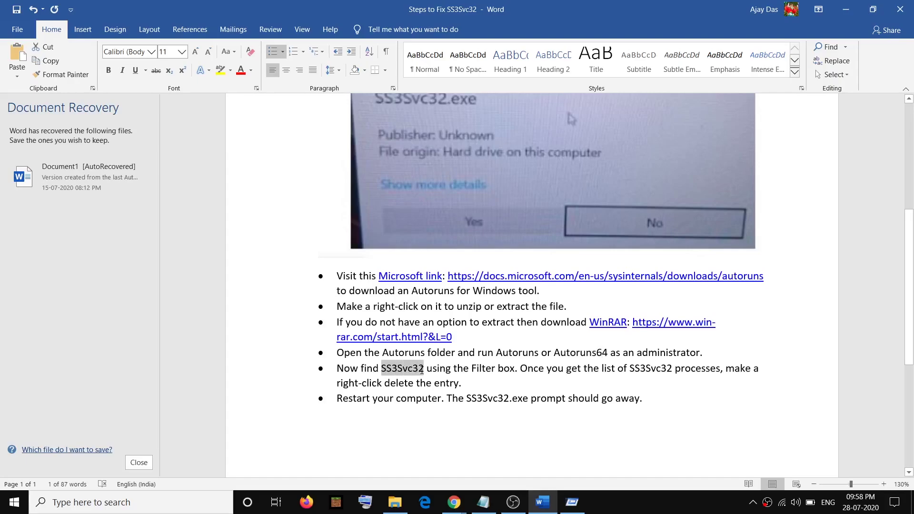
{"action": "mouse_move", "coordinate": [393, 377]}
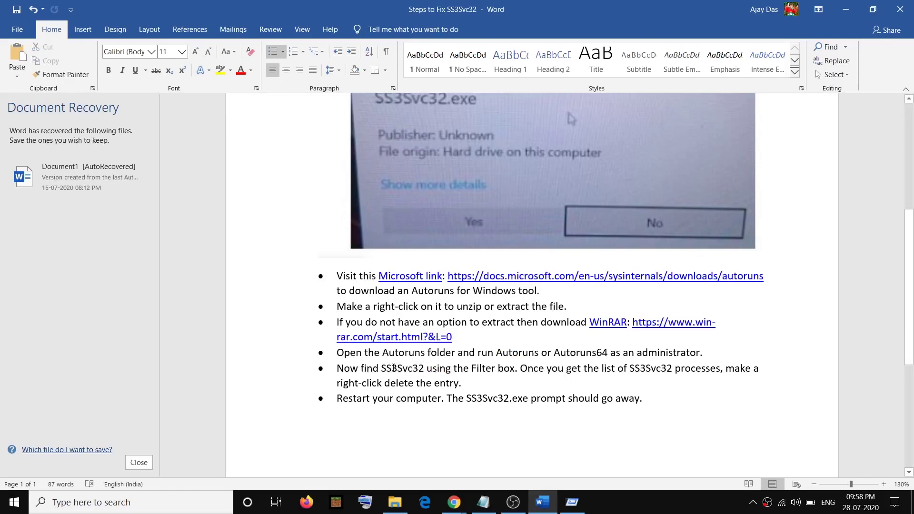
{"action": "right_click", "coordinate": [398, 371]}
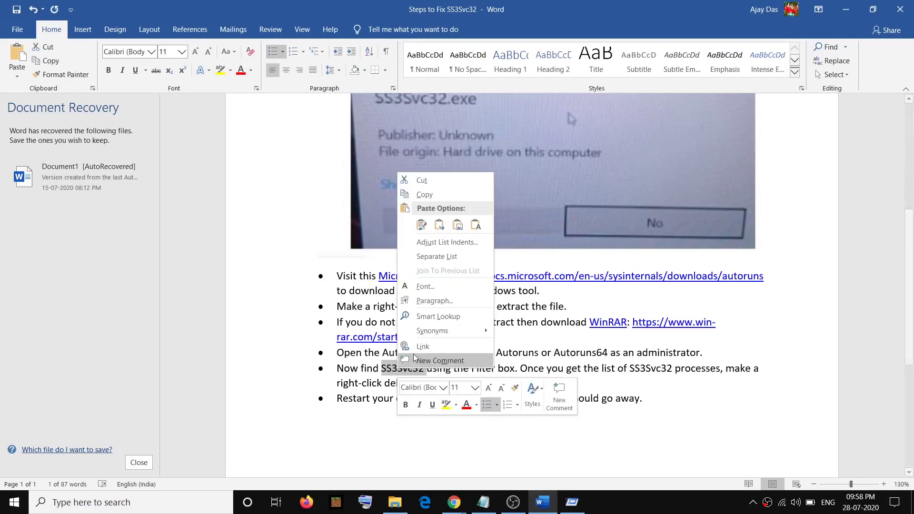
{"action": "left_click", "coordinate": [422, 194]}
{"action": "left_click", "coordinate": [845, 9]}
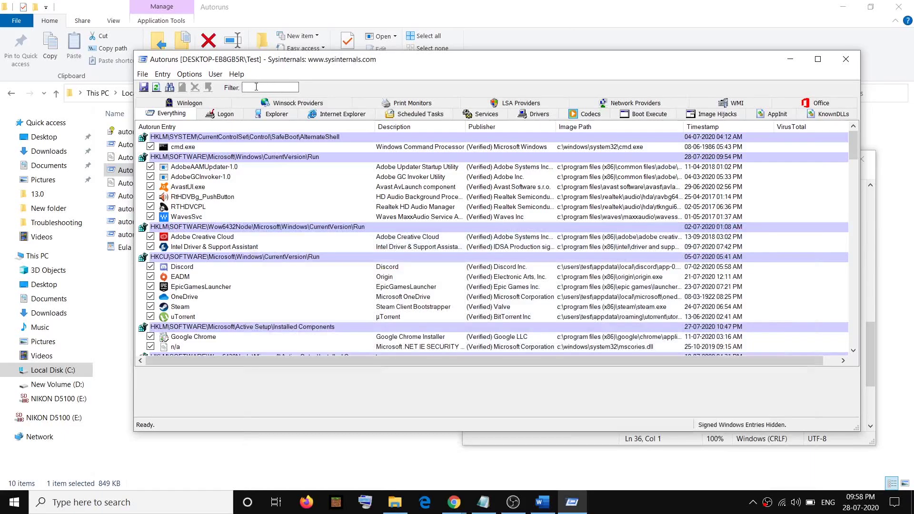
{"action": "left_click", "coordinate": [256, 87]}
{"action": "key", "text": "ctrl+v"}
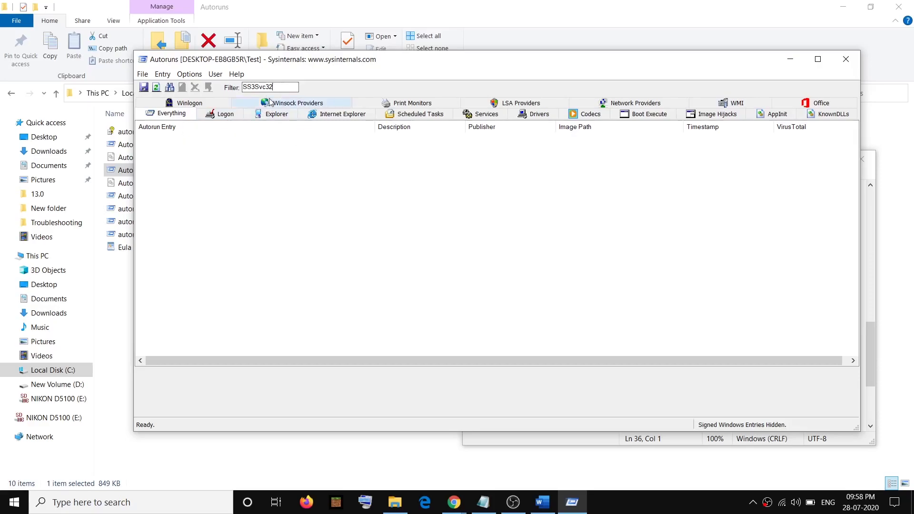
{"action": "double_click", "coordinate": [280, 87]}
{"action": "key", "text": "BackSpace"}
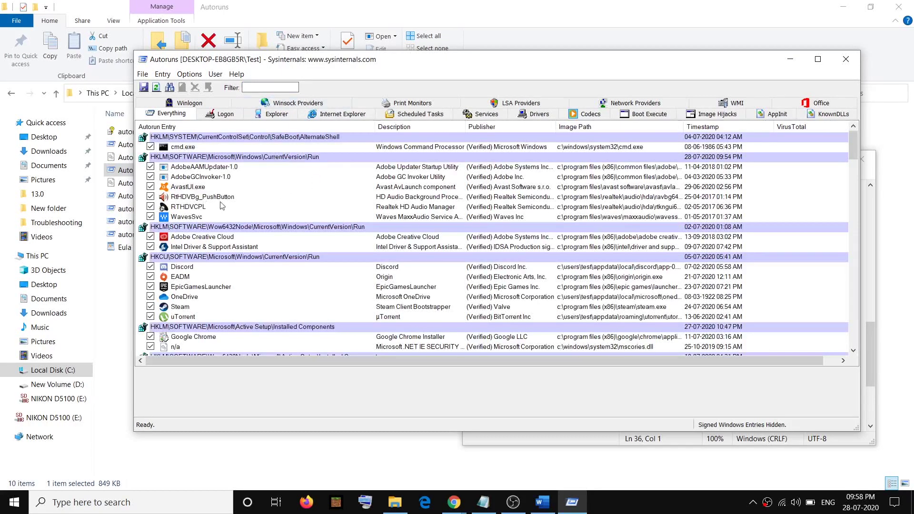
{"action": "left_click", "coordinate": [203, 177]}
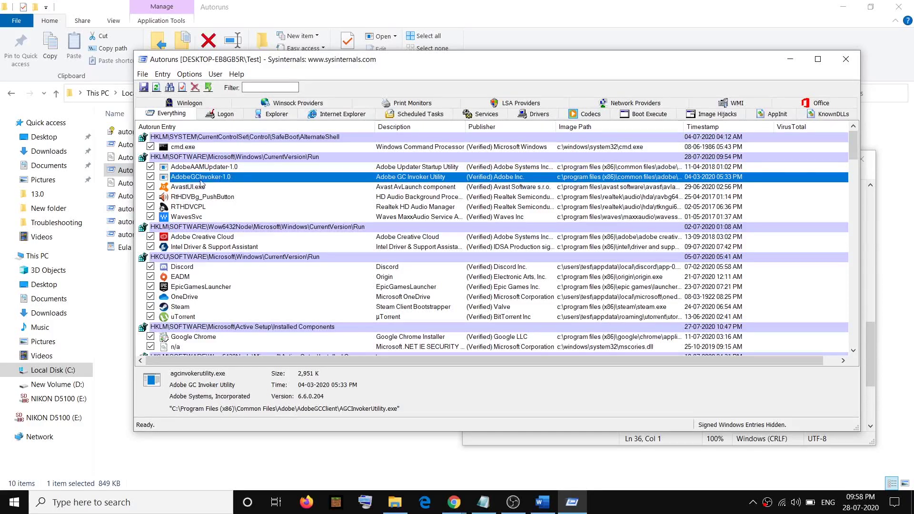
{"action": "left_click", "coordinate": [255, 88]}
{"action": "key", "text": "ctrl+v"}
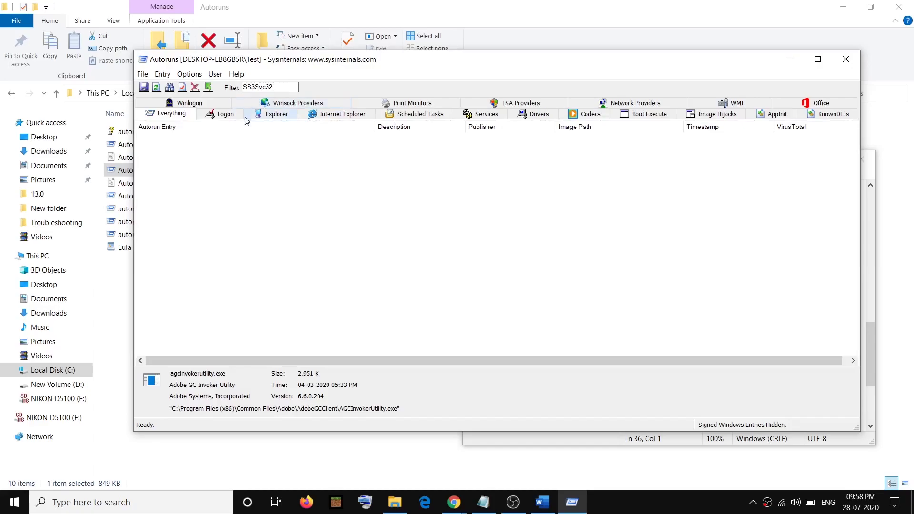
{"action": "double_click", "coordinate": [288, 87]}
{"action": "key", "text": "BackSpace"}
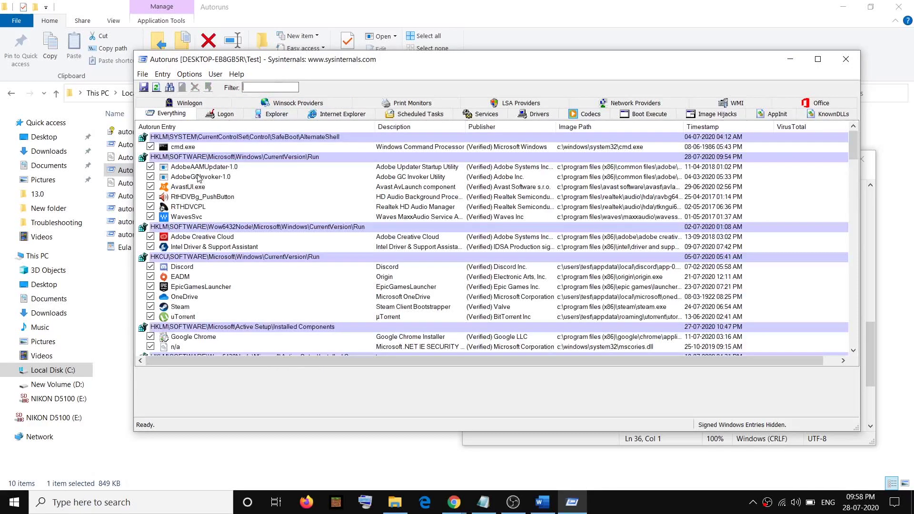
Dismiss the AdobeGCInvoker-1.0 entry menu and paste SS3Svc32 into the Autoruns filter.
{"action": "right_click", "coordinate": [199, 178]}
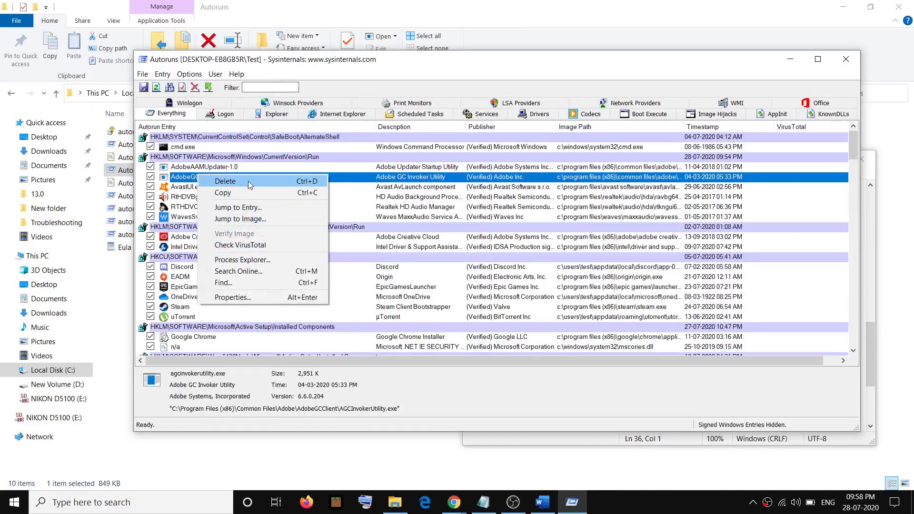
{"action": "right_click", "coordinate": [188, 178]}
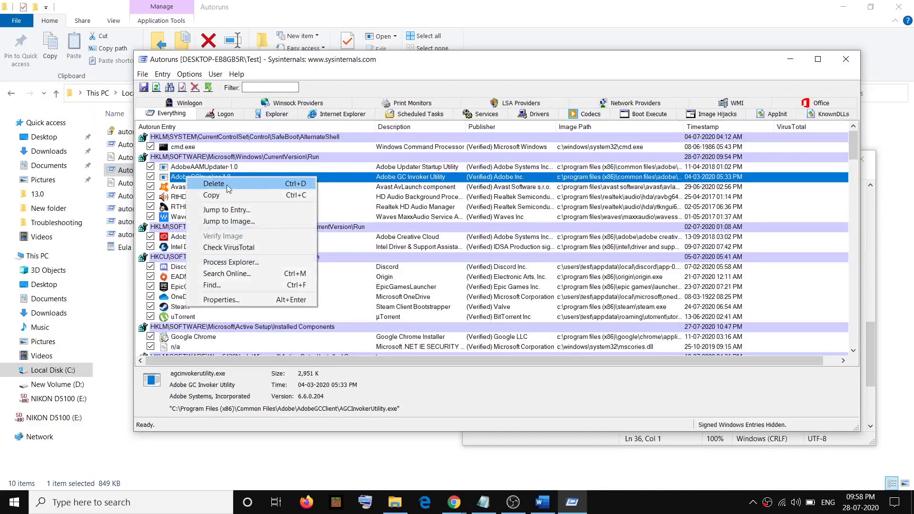
{"action": "left_click", "coordinate": [250, 87]}
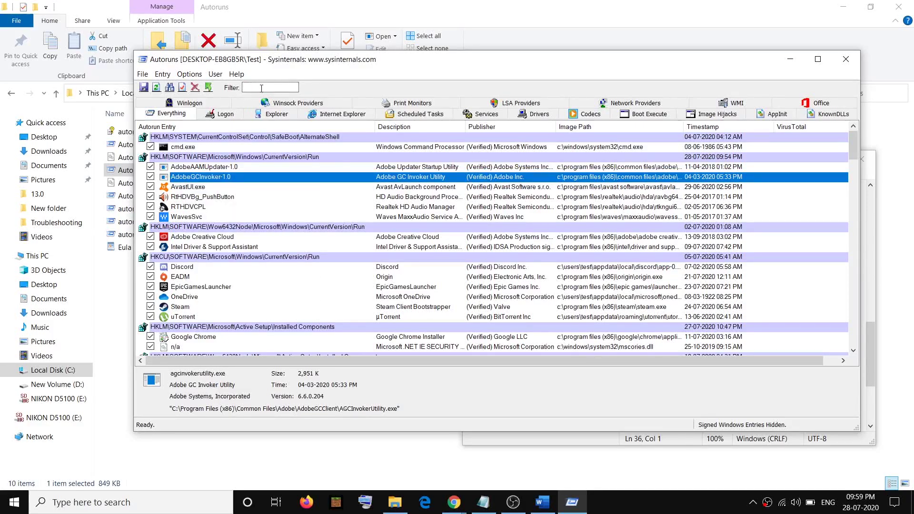
{"action": "key", "text": "ctrl+v"}
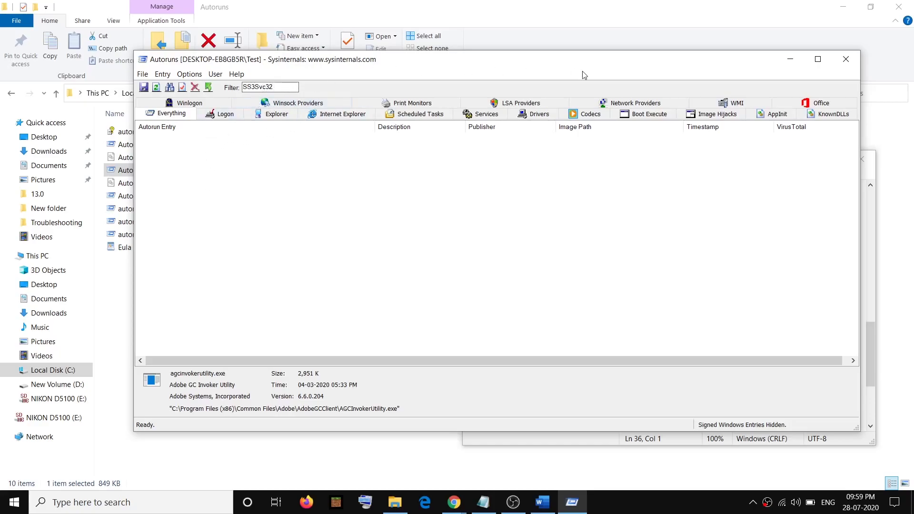
Close Autoruns and show the Start menu power options with Restart.
{"action": "left_click", "coordinate": [845, 59]}
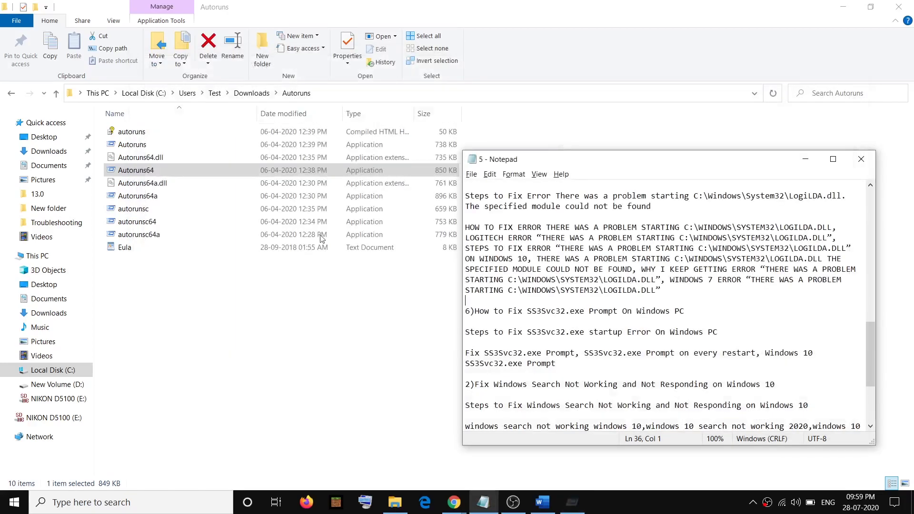
{"action": "left_click", "coordinate": [14, 503]}
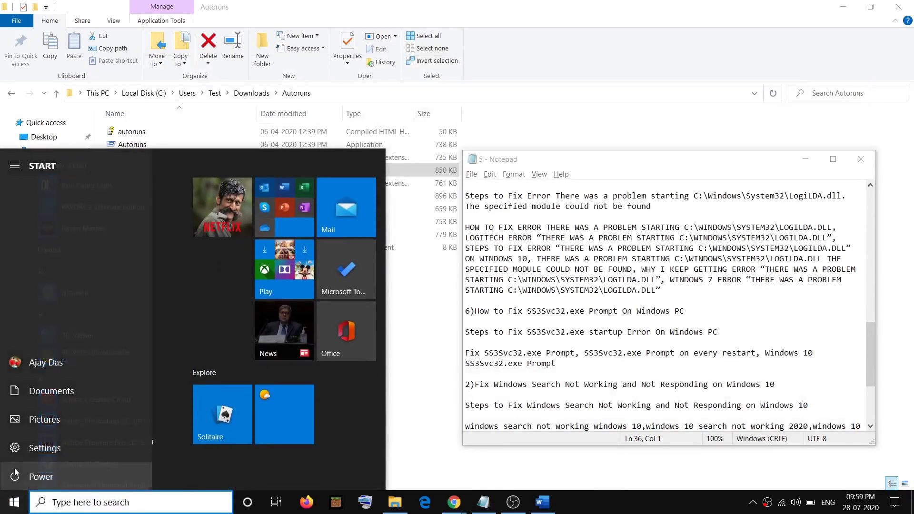
{"action": "left_click", "coordinate": [21, 481]}
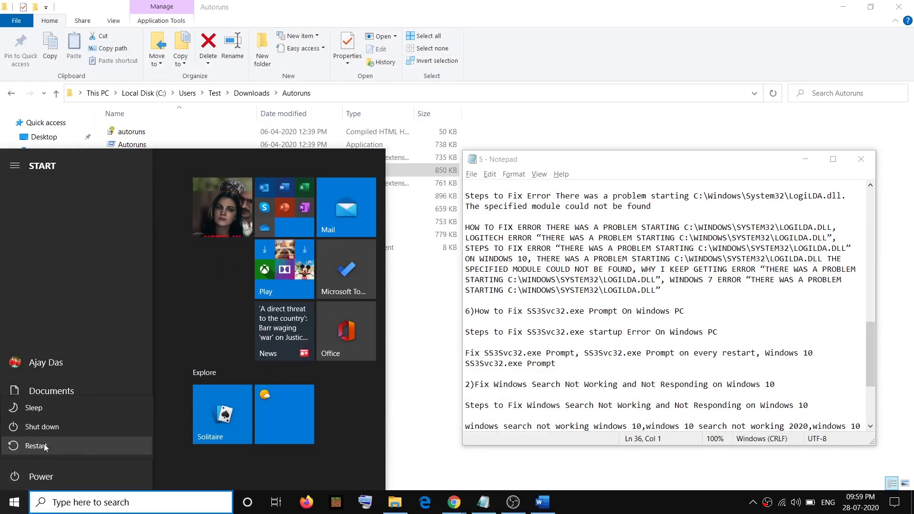
{"action": "left_click", "coordinate": [542, 502]}
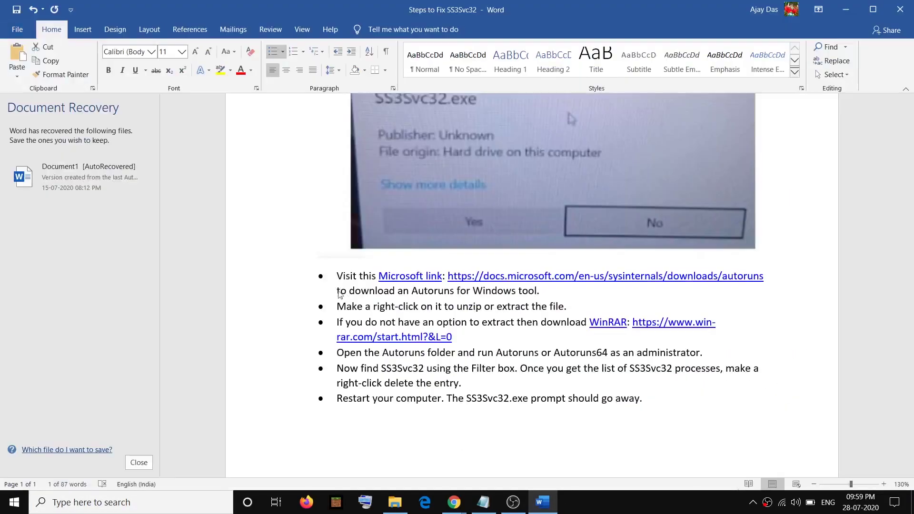
{"action": "scroll", "coordinate": [455, 372], "scroll_direction": "down", "scroll_amount": 2}
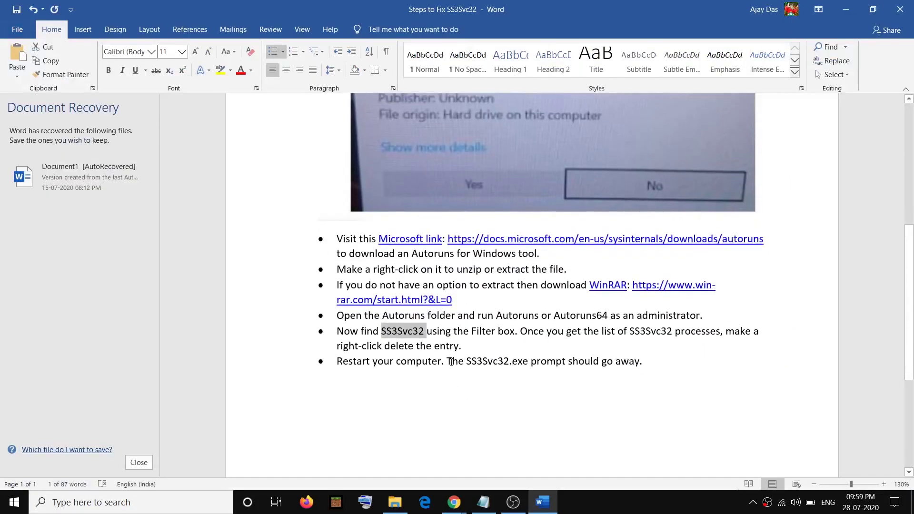
{"action": "left_click_drag", "start_coordinate": [451, 362], "coordinate": [639, 364]}
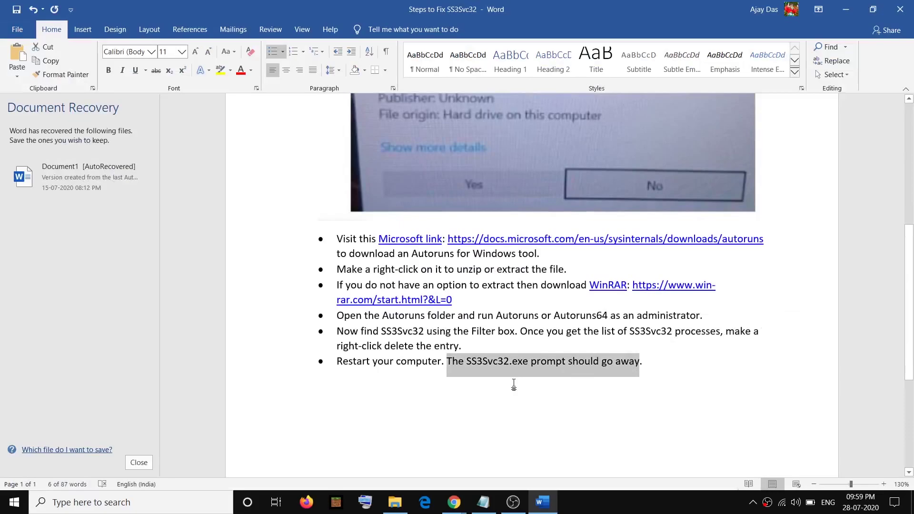
{"action": "left_click", "coordinate": [522, 363]}
{"action": "double_click", "coordinate": [548, 362]}
{"action": "left_click", "coordinate": [654, 366]}
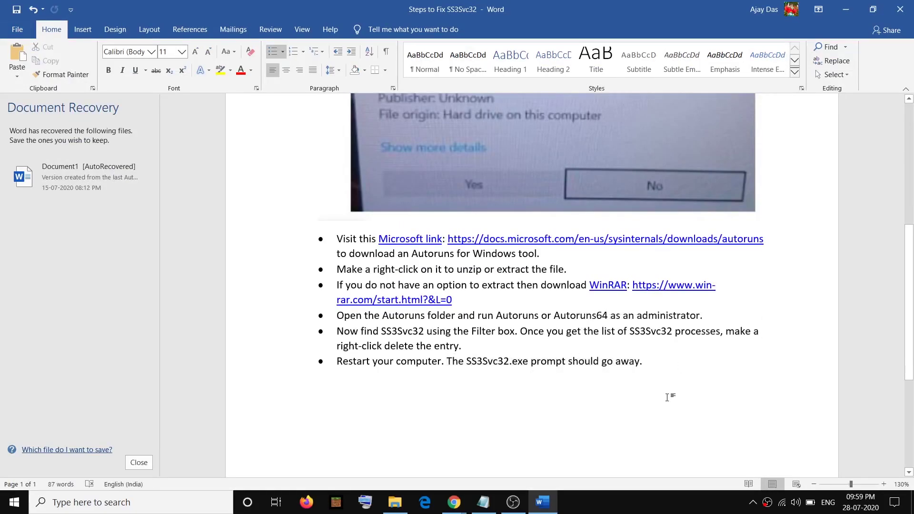
{"action": "scroll", "coordinate": [667, 397], "scroll_direction": "up", "scroll_amount": 3}
{"action": "scroll", "coordinate": [664, 396], "scroll_direction": "down", "scroll_amount": 2}
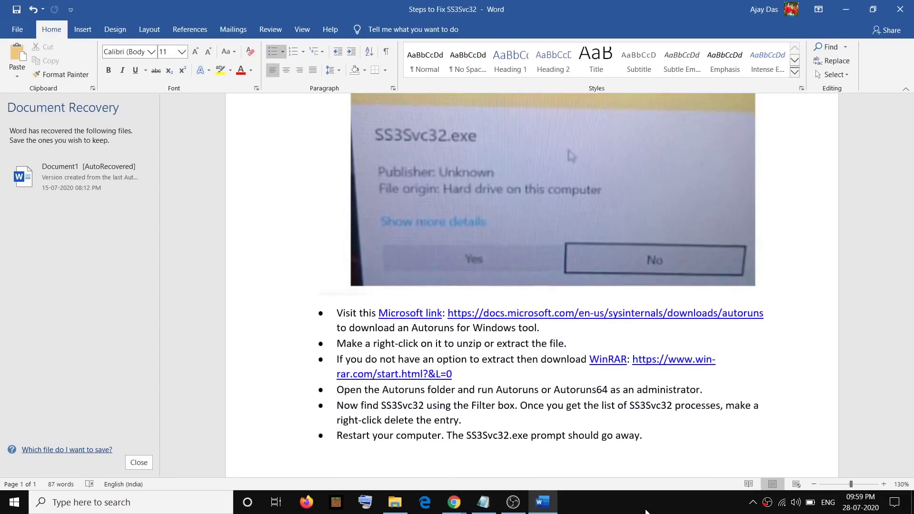